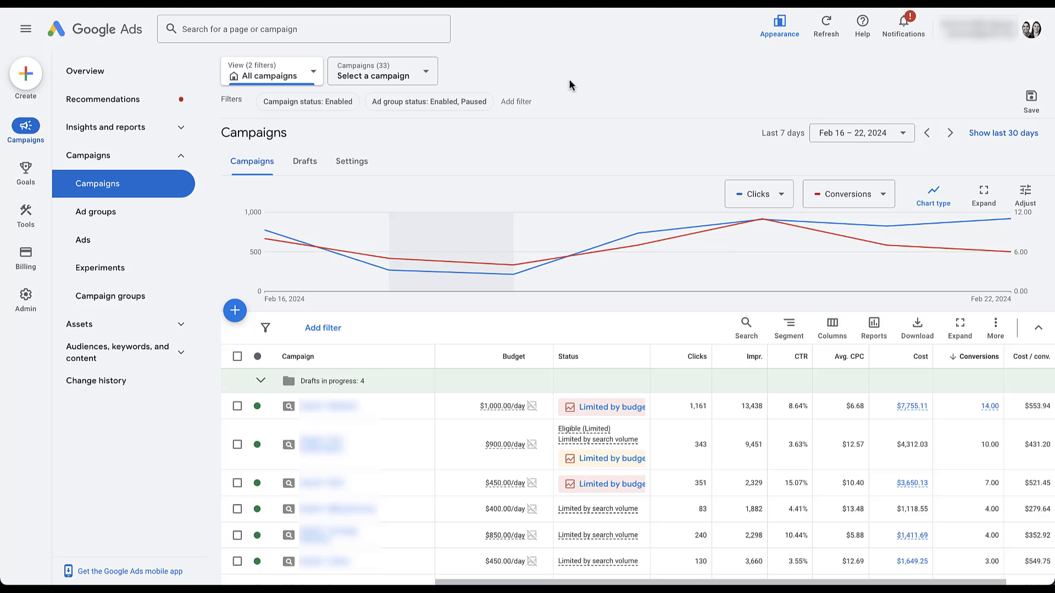
# Create a shared budget named 'Example Shared Budget' and add the first two campaigns ($850.00 total)
pyautogui.moveTo(27, 214)
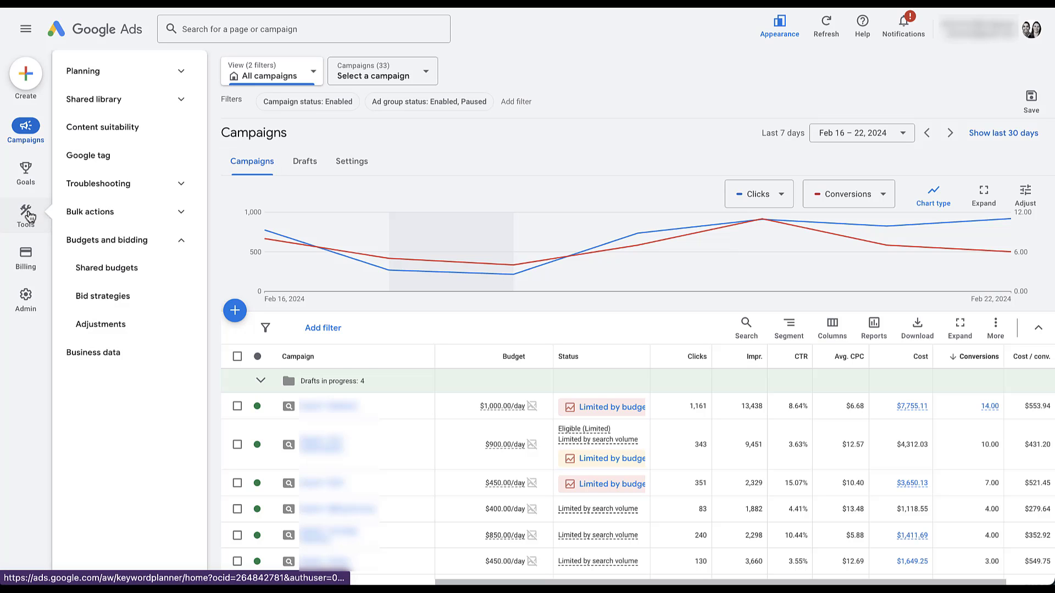
pyautogui.click(142, 275)
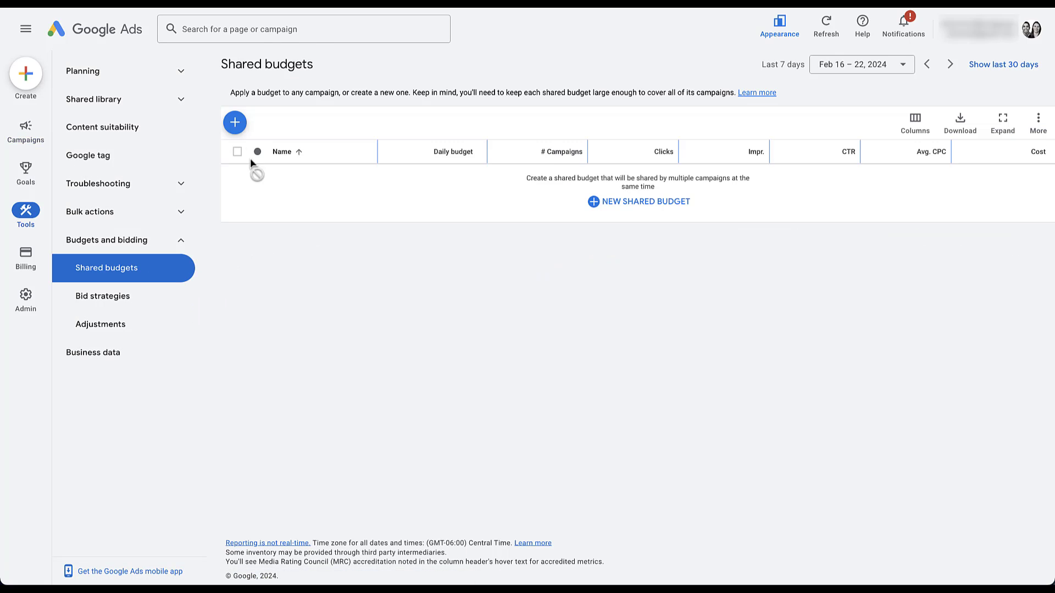
pyautogui.click(236, 122)
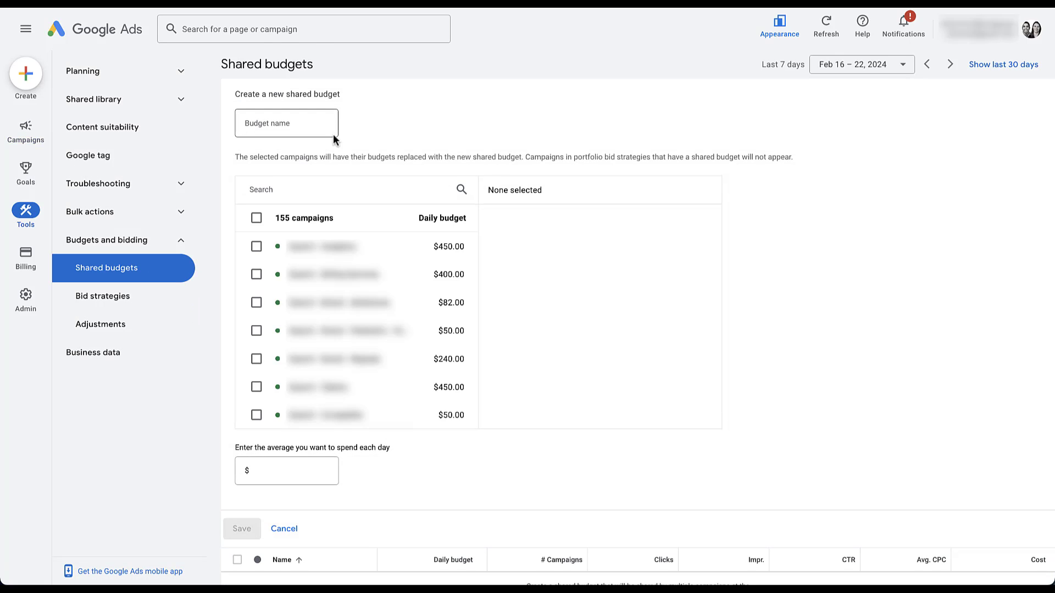
pyautogui.click(302, 123)
pyautogui.write('Example Shared Budget')
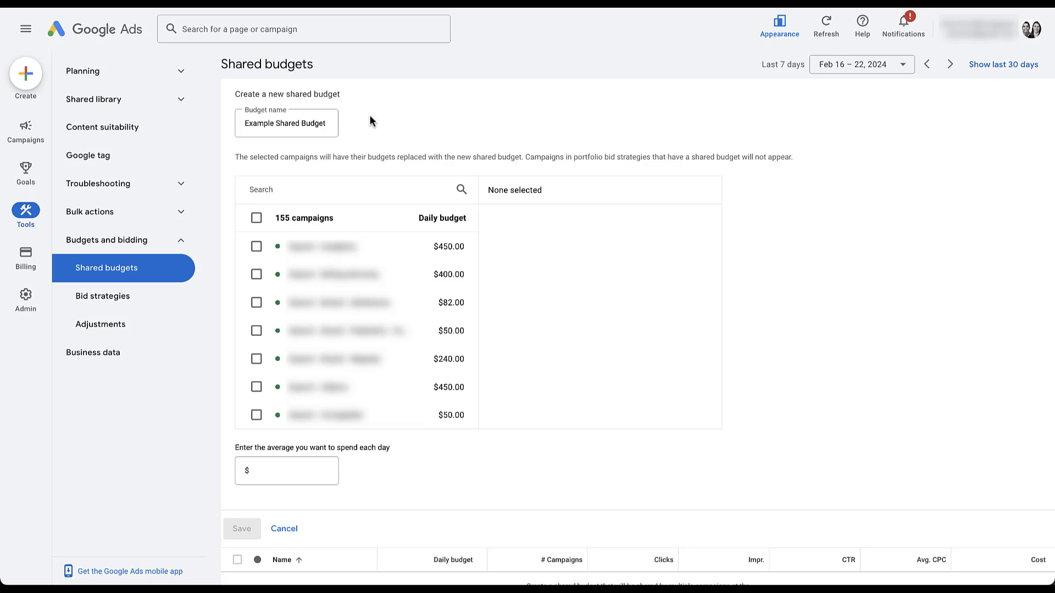
pyautogui.click(256, 246)
pyautogui.click(256, 274)
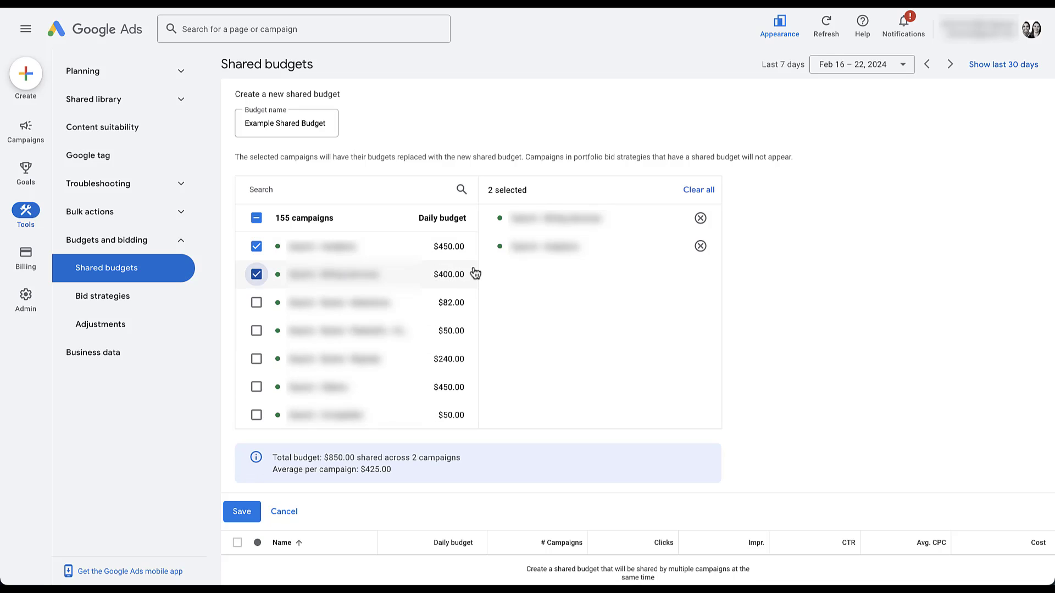
# Deselect the second and first campaigns in the new budget's campaign list
pyautogui.click(256, 274)
pyautogui.click(256, 248)
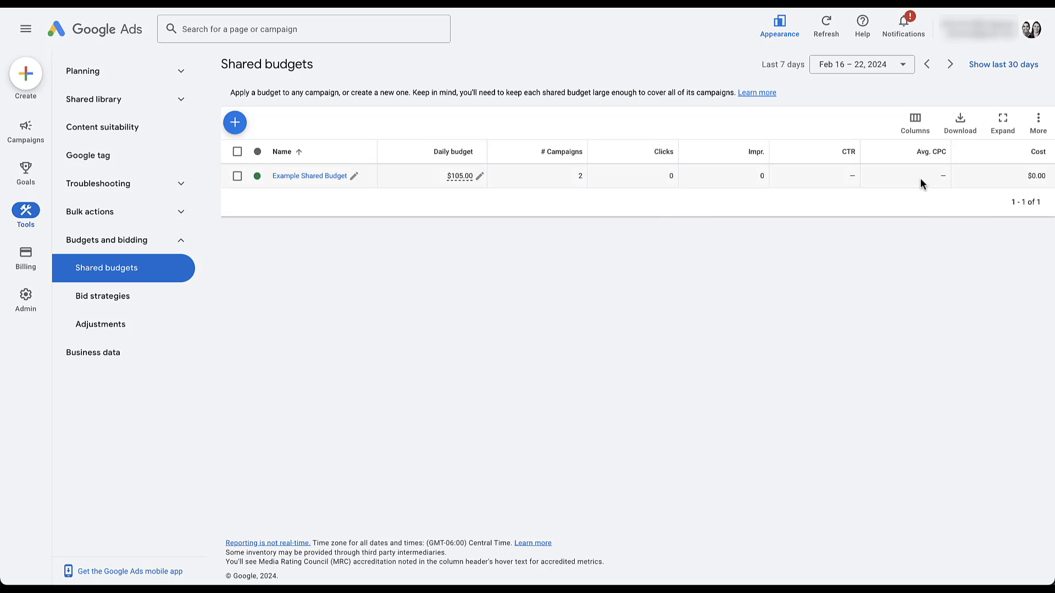
# Browse the Performance, Conversions and Call details column choices, cancel, and return to Campaigns
pyautogui.click(917, 123)
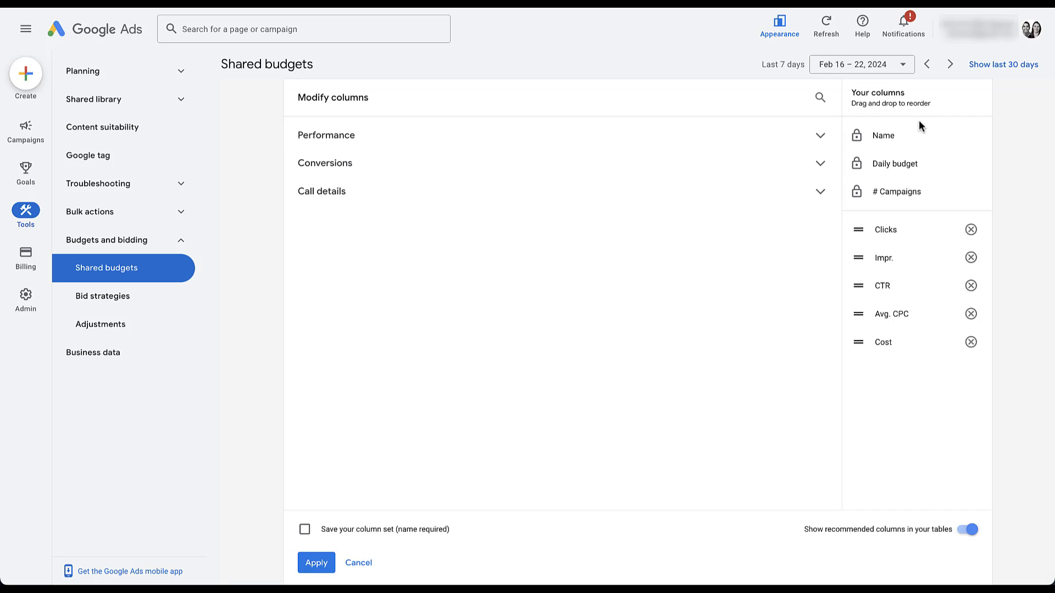
pyautogui.click(830, 137)
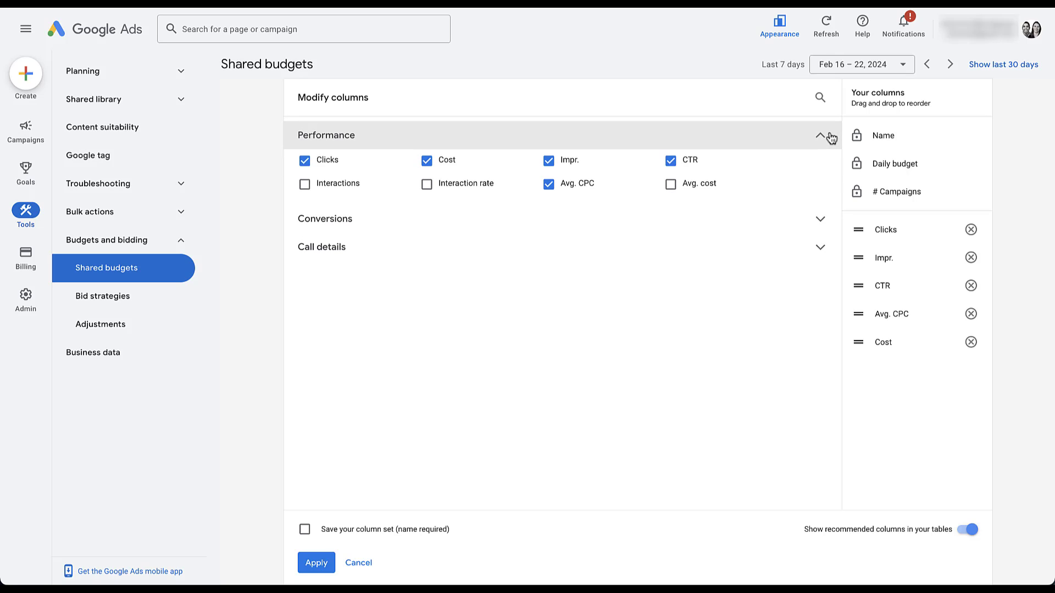
pyautogui.click(830, 136)
pyautogui.click(822, 163)
pyautogui.click(823, 163)
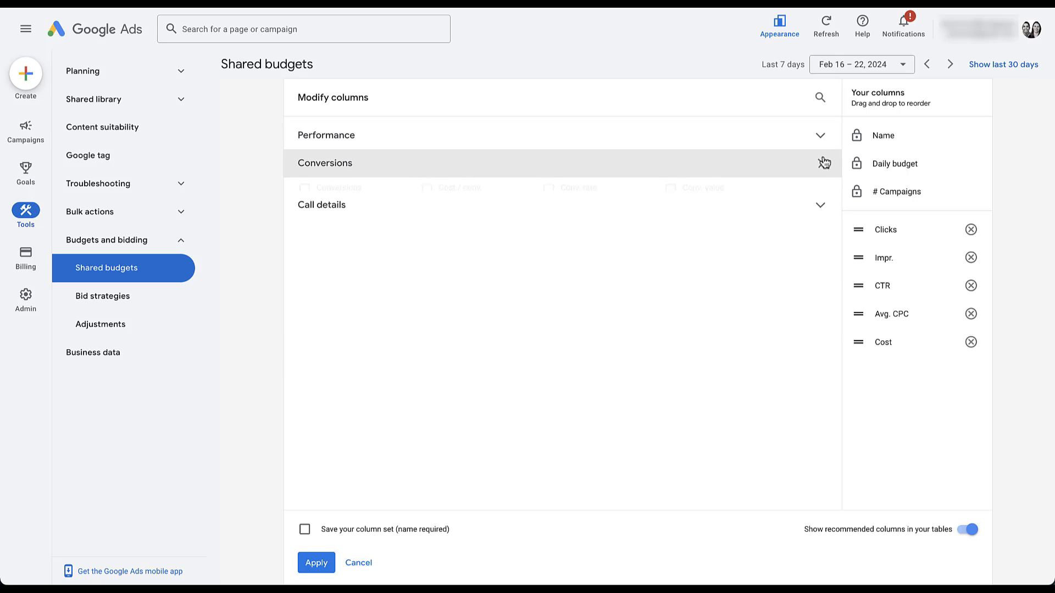
pyautogui.click(822, 189)
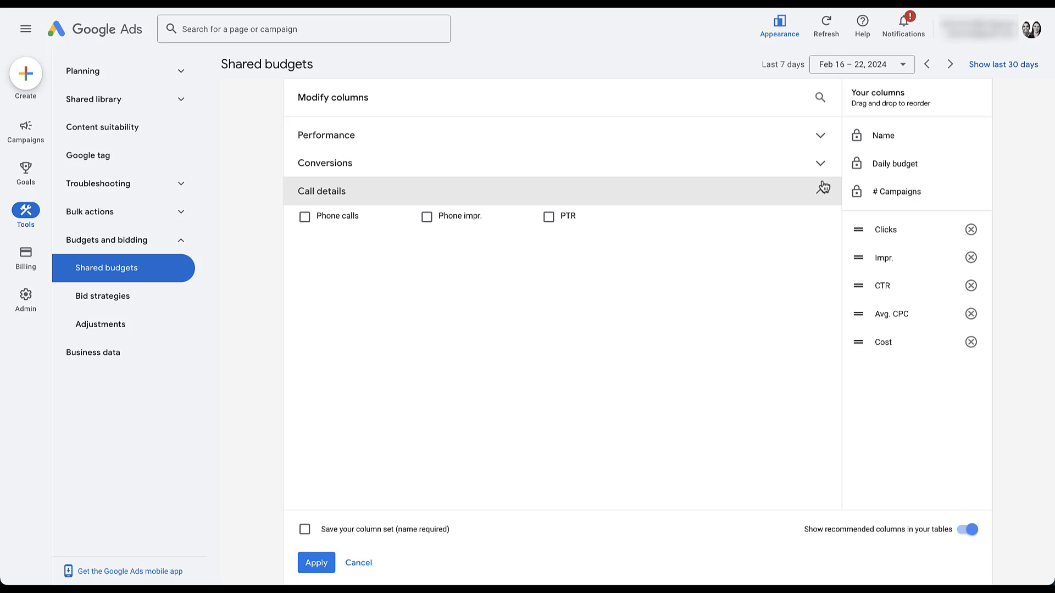
pyautogui.click(366, 562)
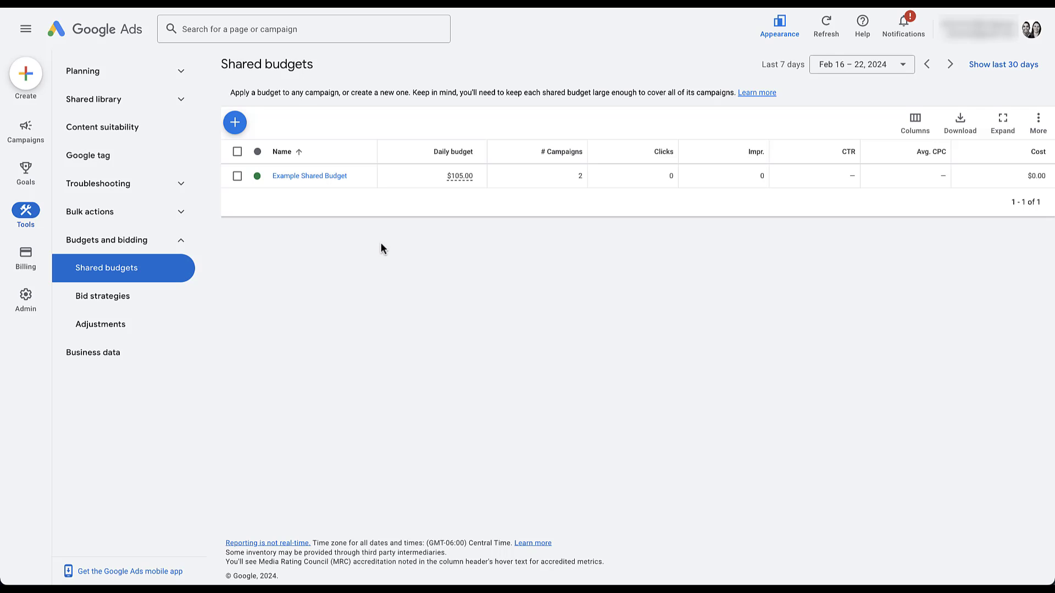
pyautogui.click(26, 129)
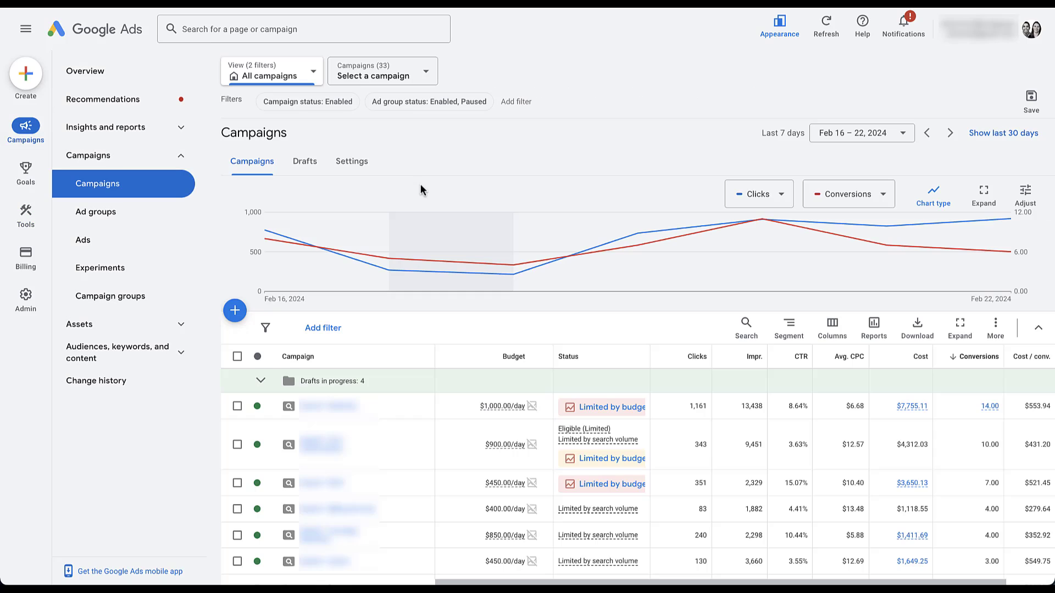
# Start assigning Example Shared Budget to the first campaign via Change budgets, then cancel
pyautogui.click(237, 406)
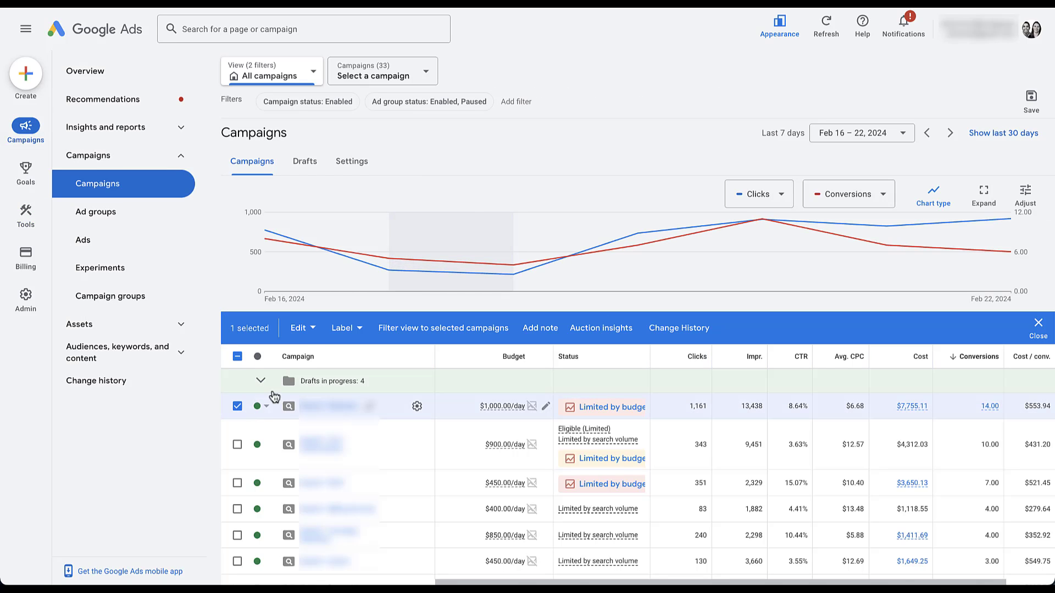
pyautogui.click(301, 328)
pyautogui.click(260, 330)
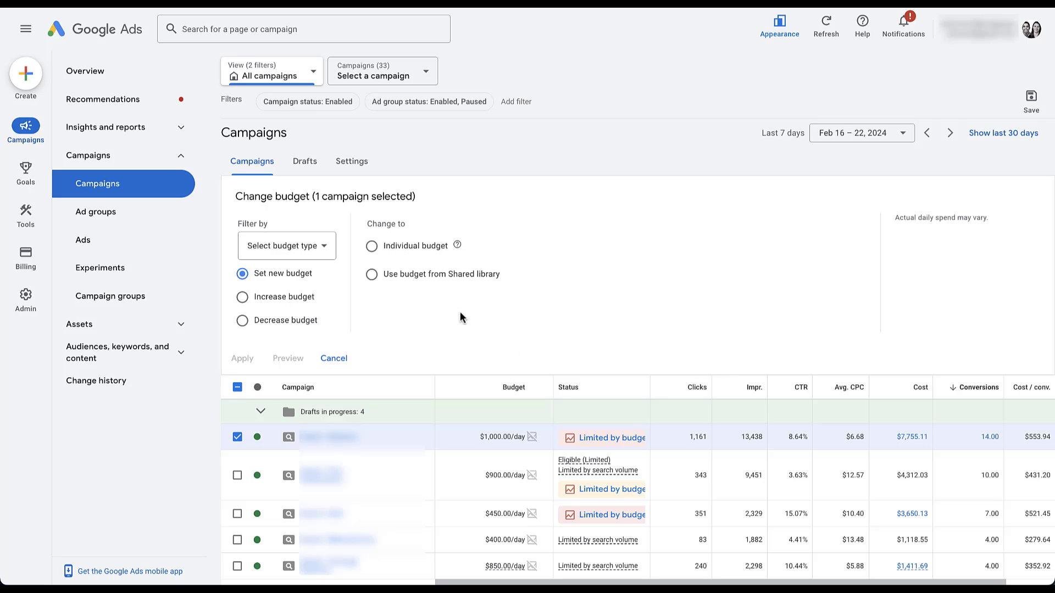
pyautogui.click(372, 274)
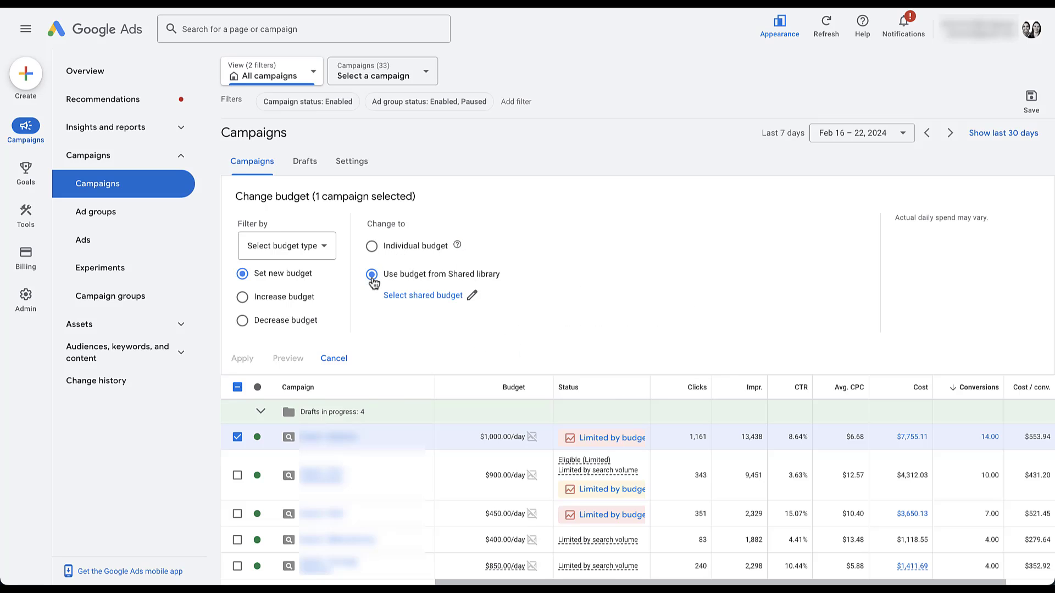
pyautogui.click(447, 297)
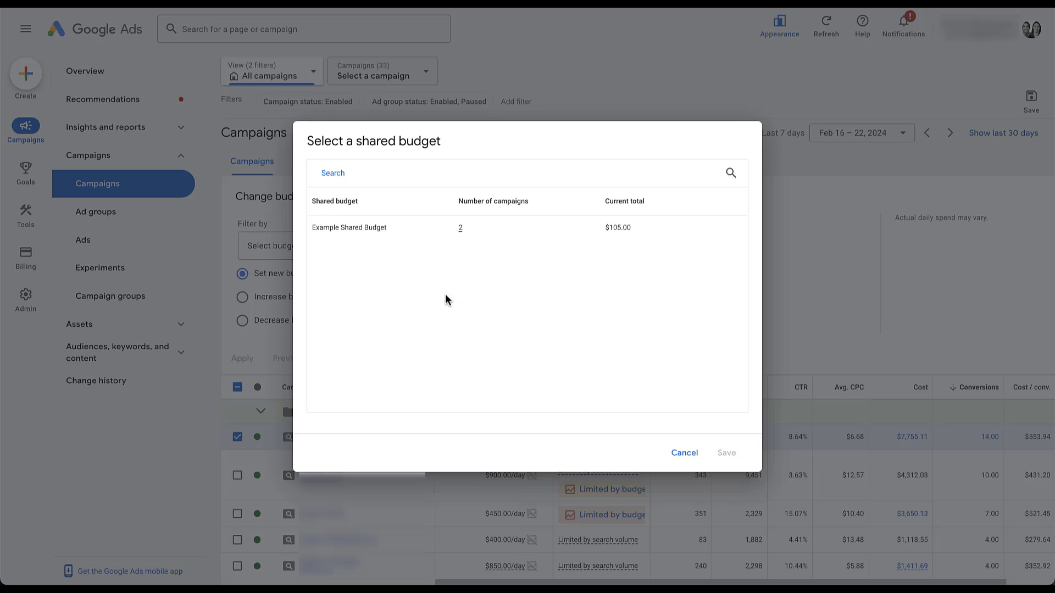
pyautogui.click(385, 236)
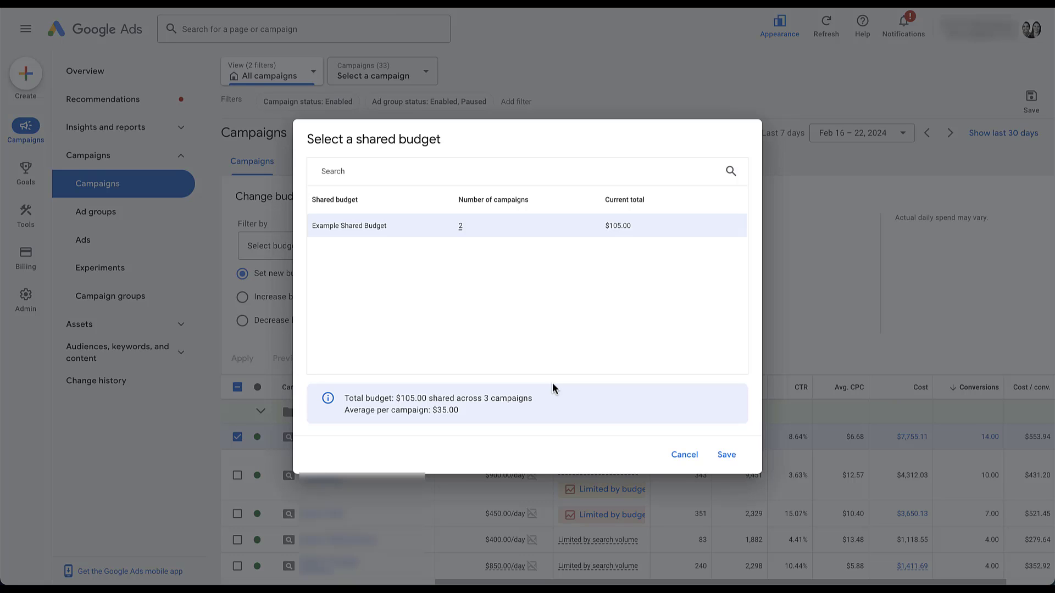
pyautogui.click(679, 455)
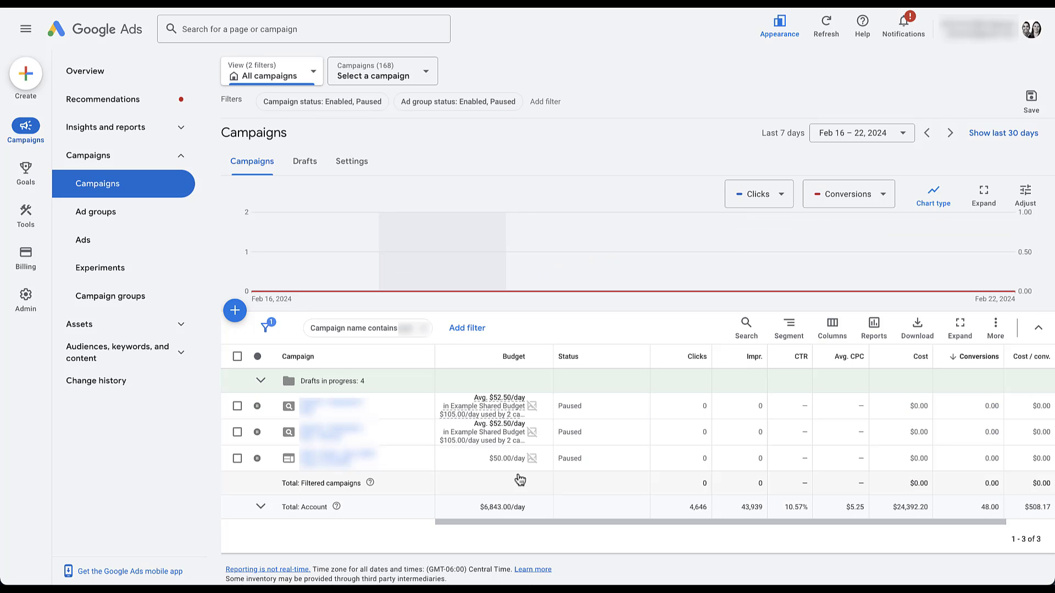
# Switch the second campaign to an individual campaign budget of $50.00 per day
pyautogui.moveTo(450, 410)
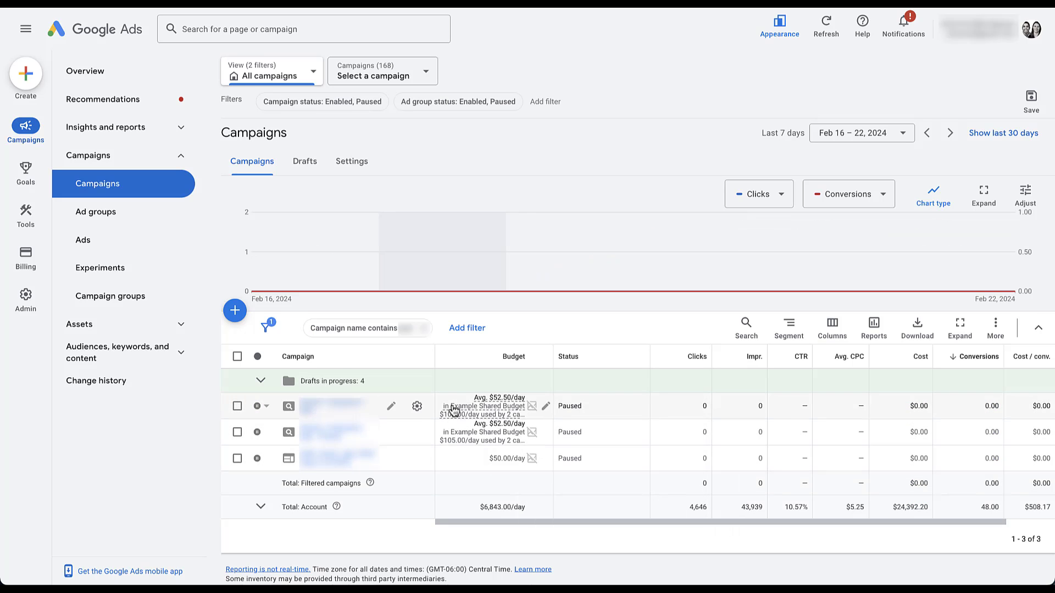
pyautogui.moveTo(454, 434)
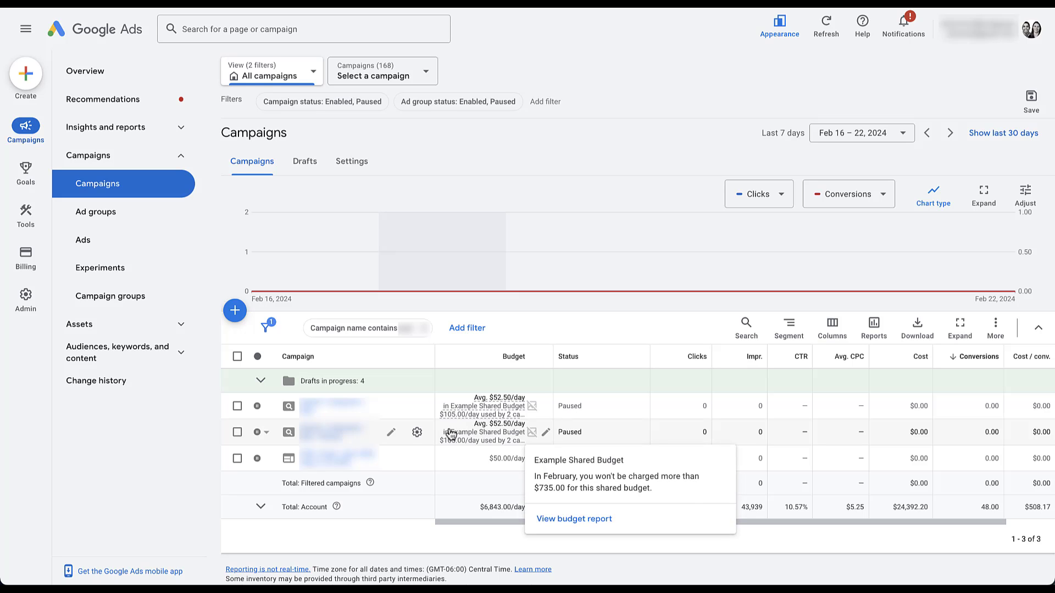
pyautogui.click(416, 433)
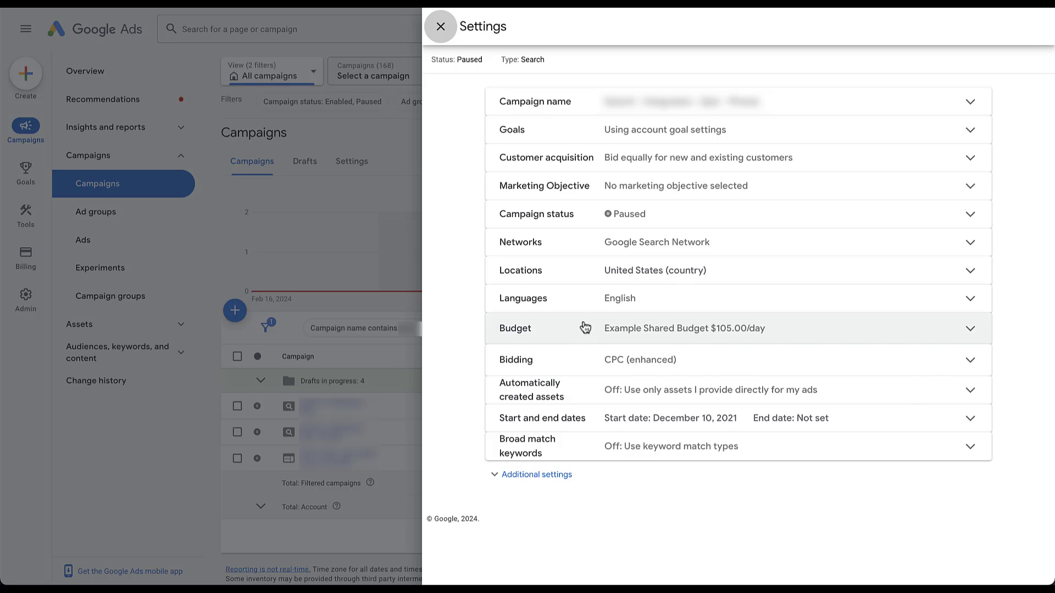
pyautogui.click(585, 328)
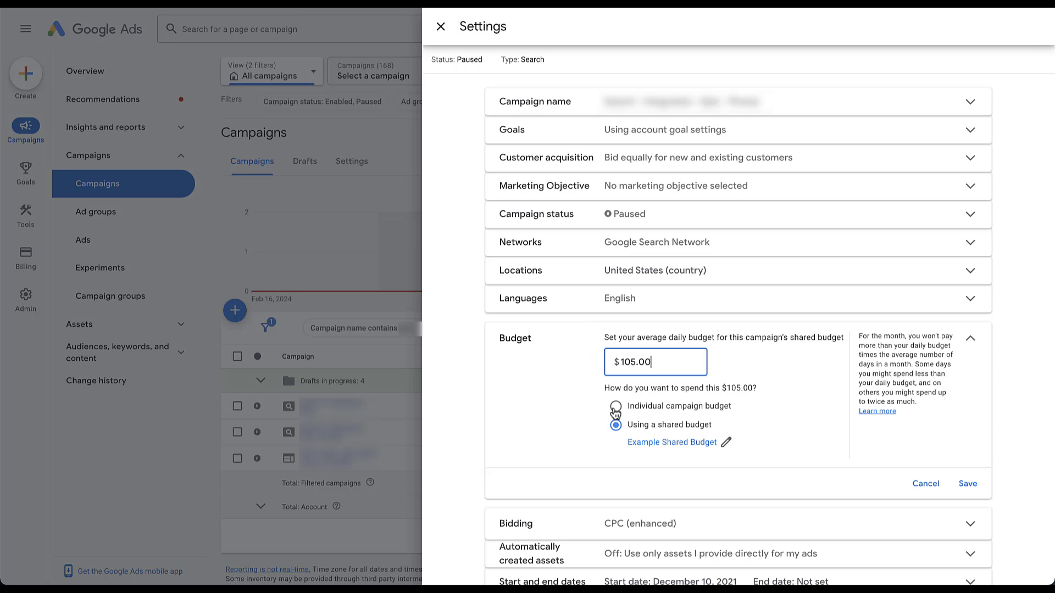
pyautogui.click(615, 407)
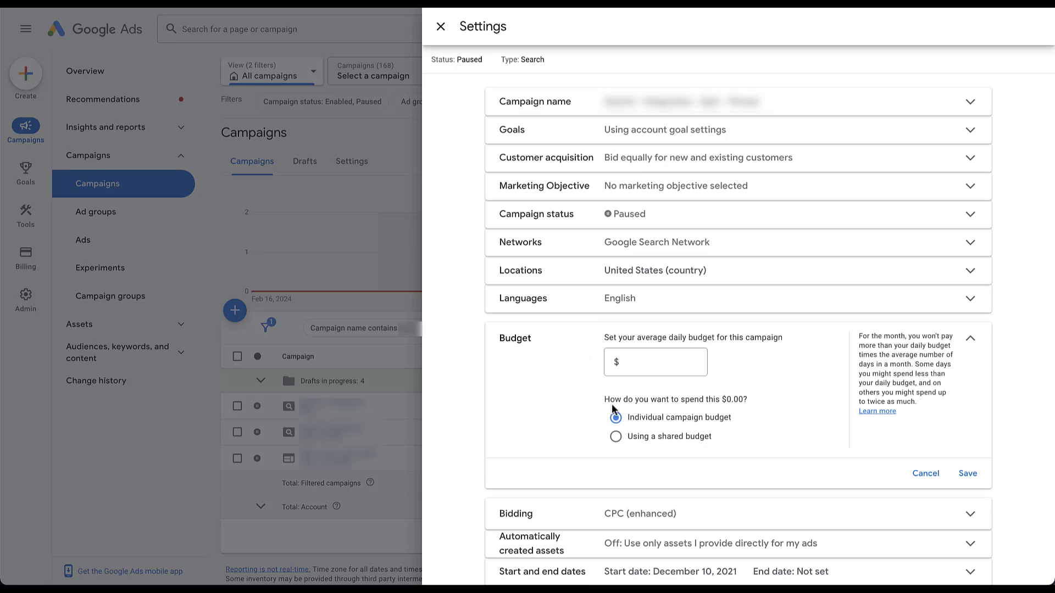
pyautogui.click(655, 359)
pyautogui.write('50')
pyautogui.click(785, 373)
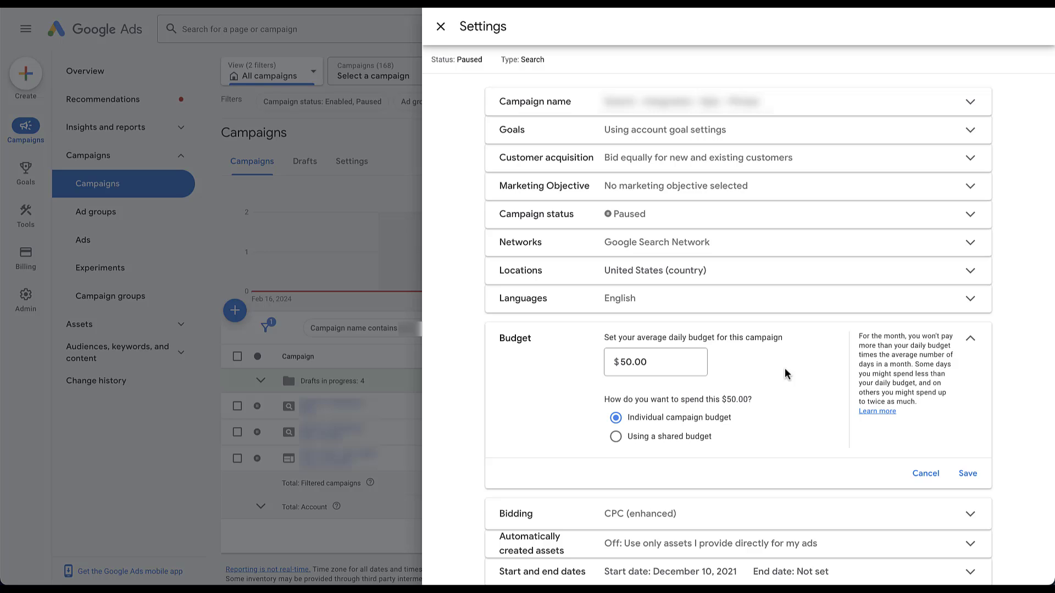
pyautogui.click(962, 476)
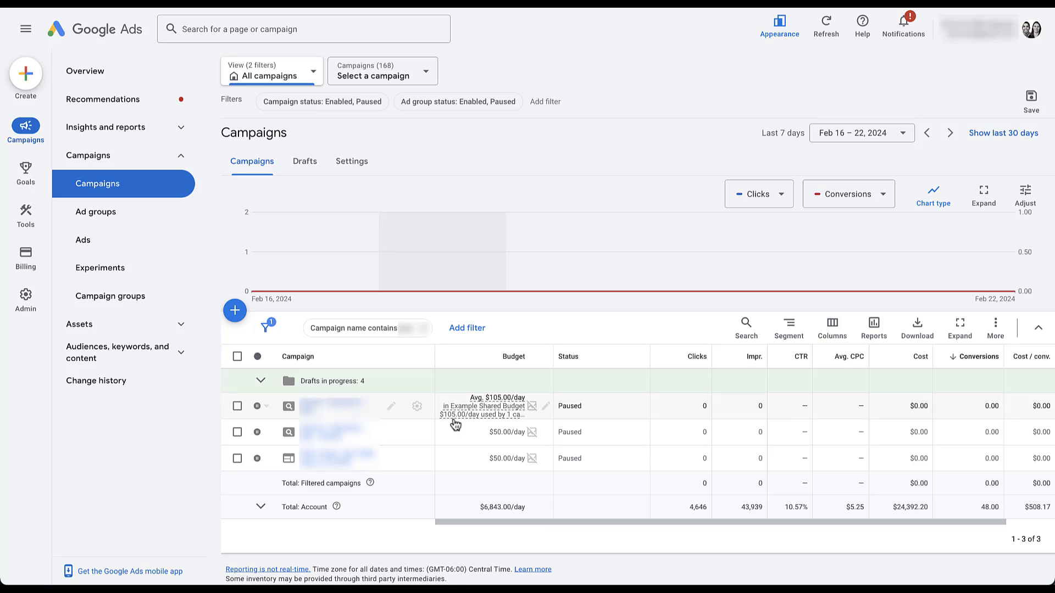
pyautogui.moveTo(460, 424)
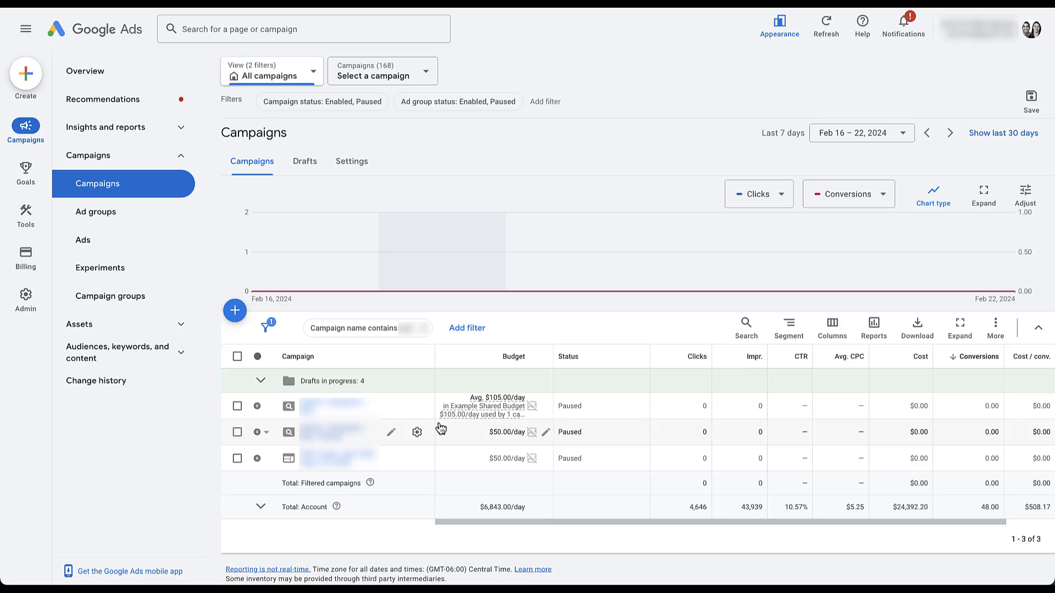
# Try removing Example Shared Budget and dismiss the error that a campaign still uses it
pyautogui.moveTo(26, 216)
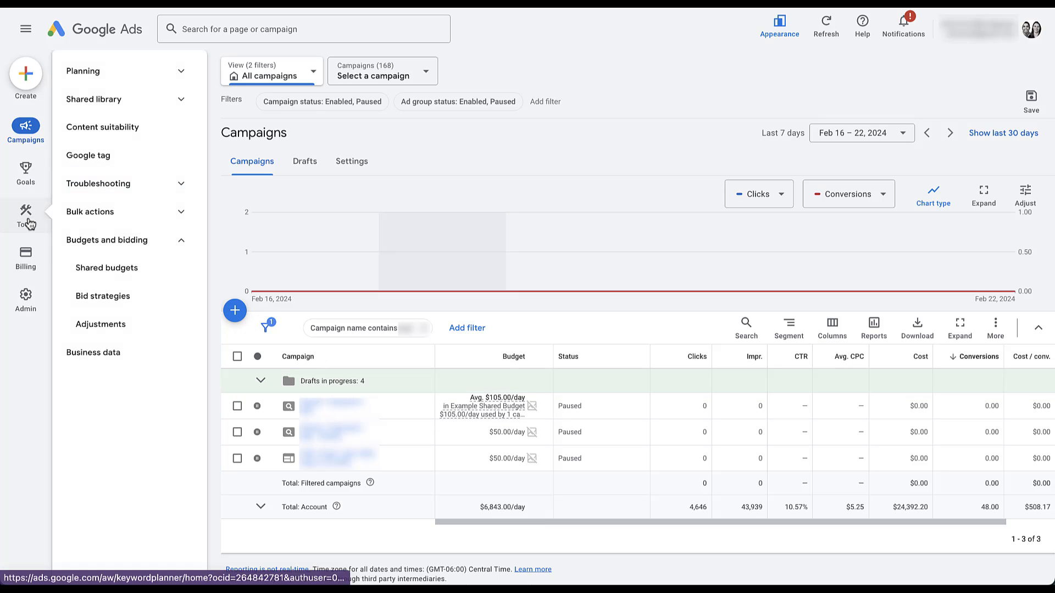
pyautogui.click(134, 268)
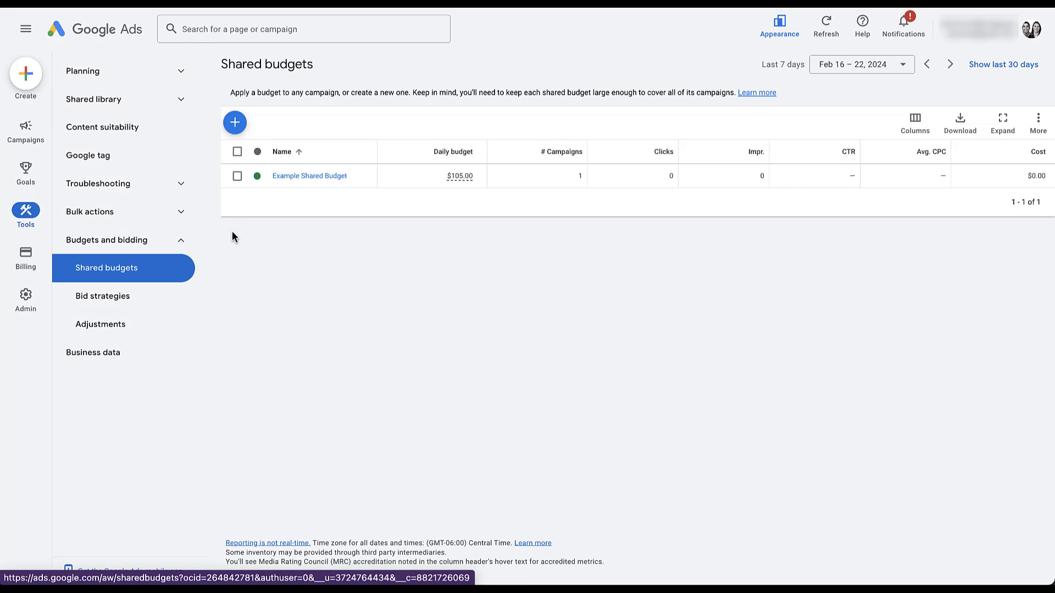
pyautogui.click(237, 177)
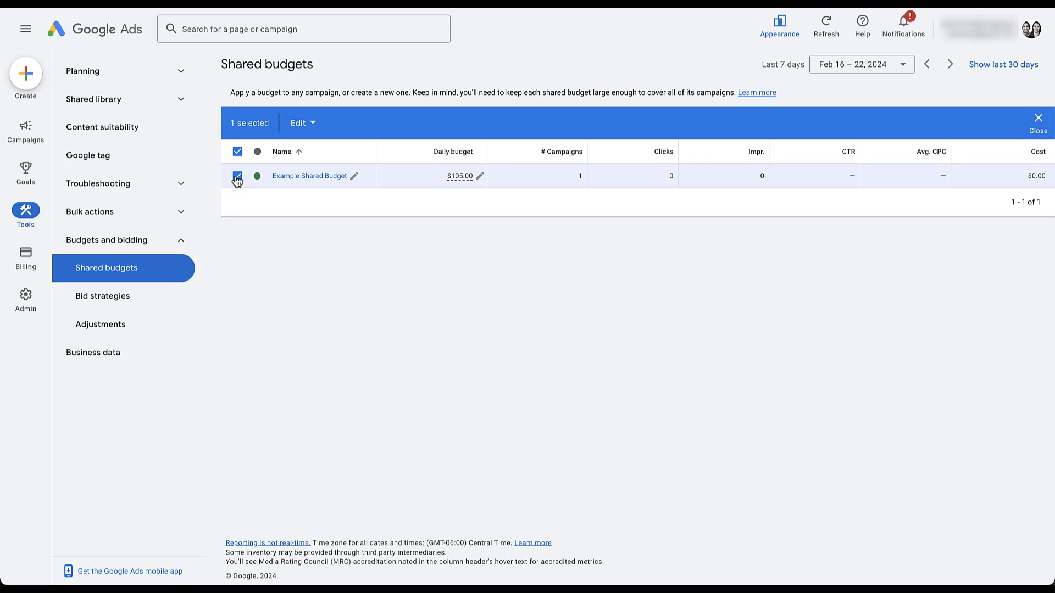
pyautogui.click(311, 127)
pyautogui.click(319, 158)
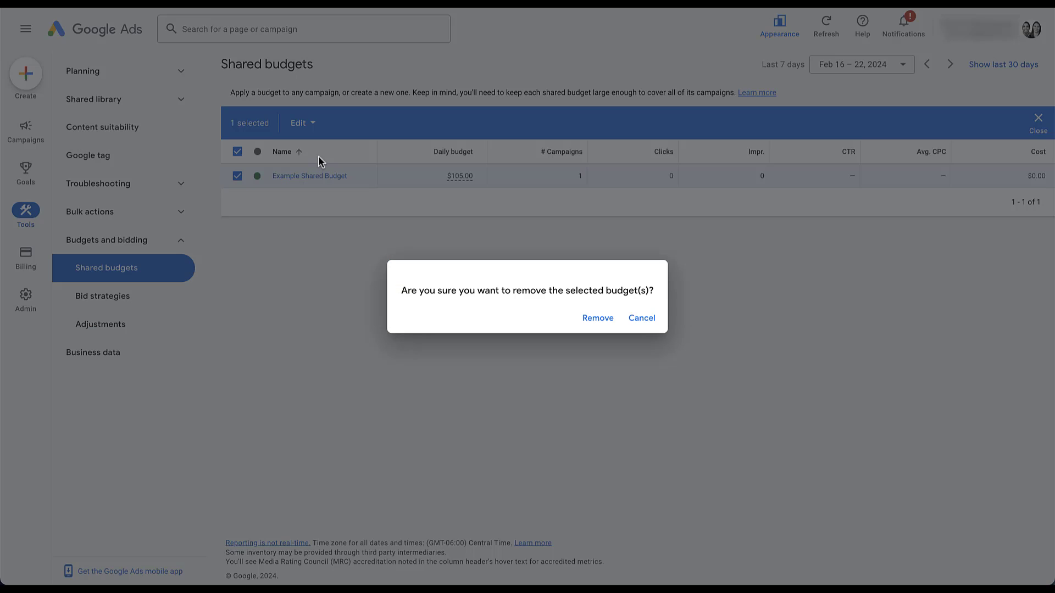
pyautogui.click(602, 319)
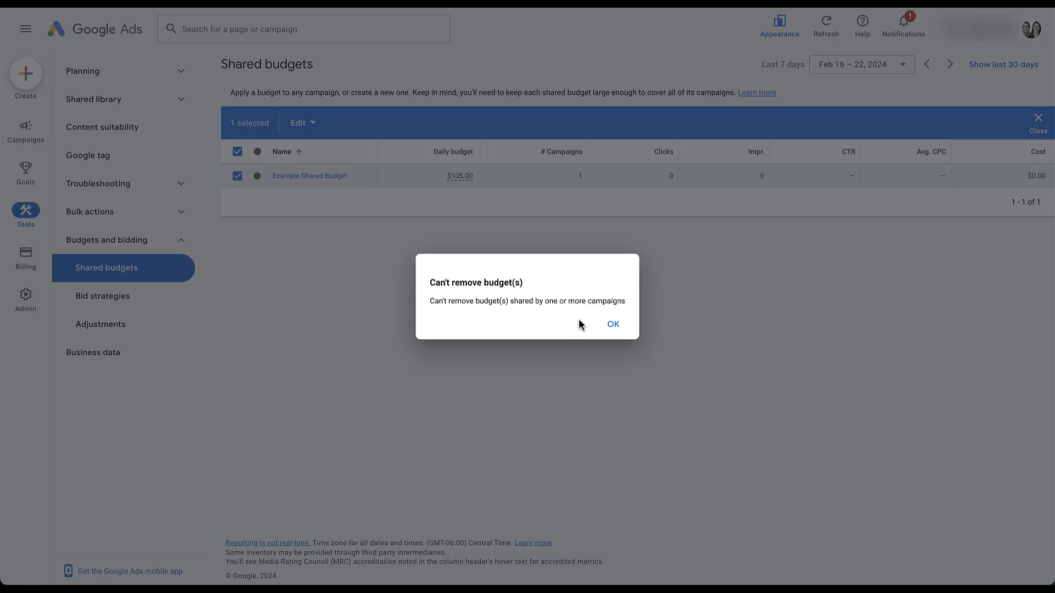
pyautogui.click(614, 325)
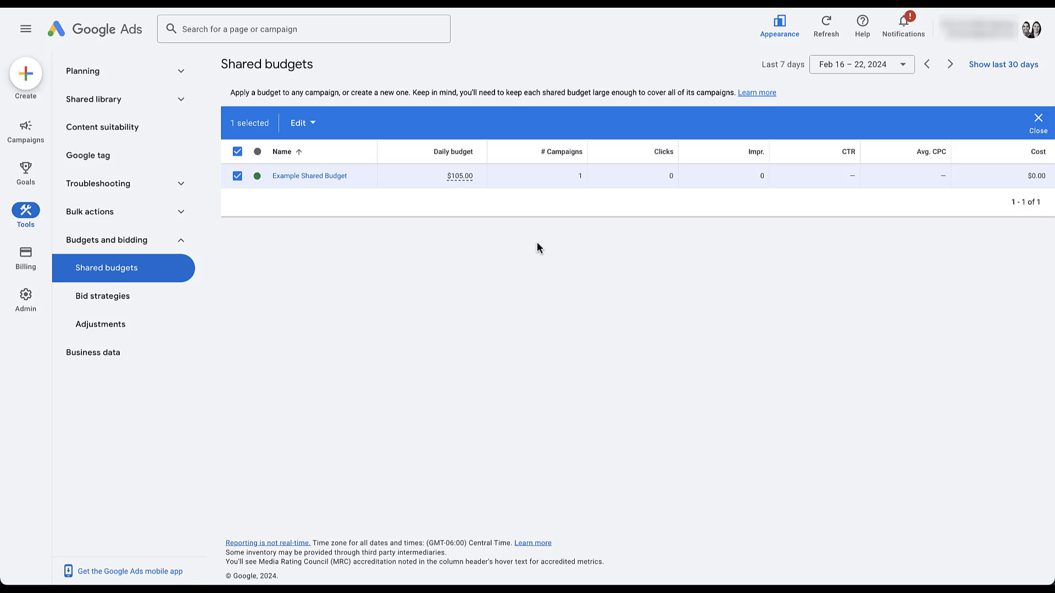
# Open Example Shared Budget's daily amount editor, cancel it, and return to Campaigns
pyautogui.click(481, 177)
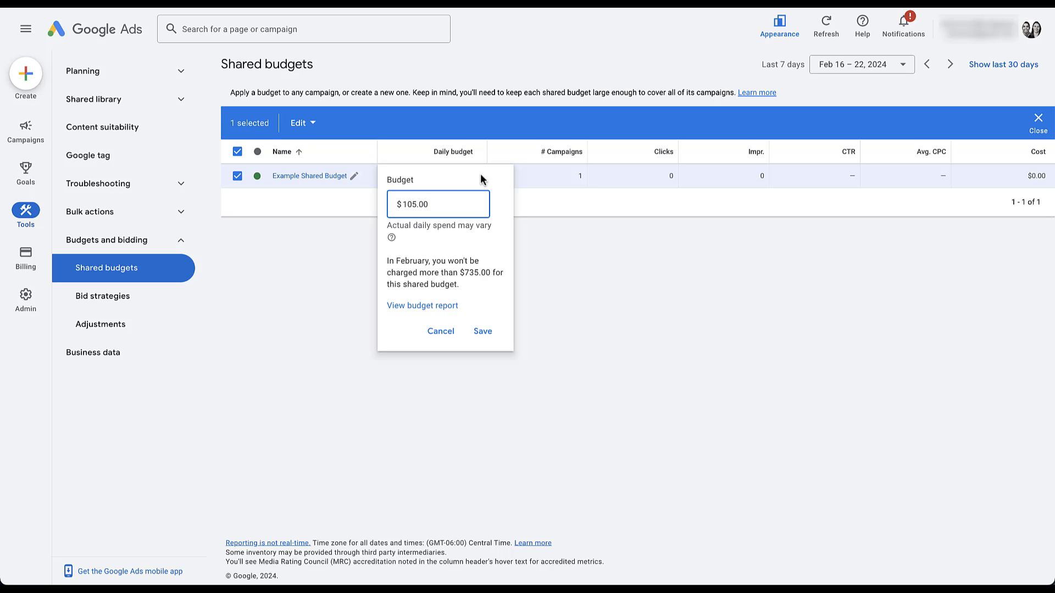
pyautogui.click(440, 331)
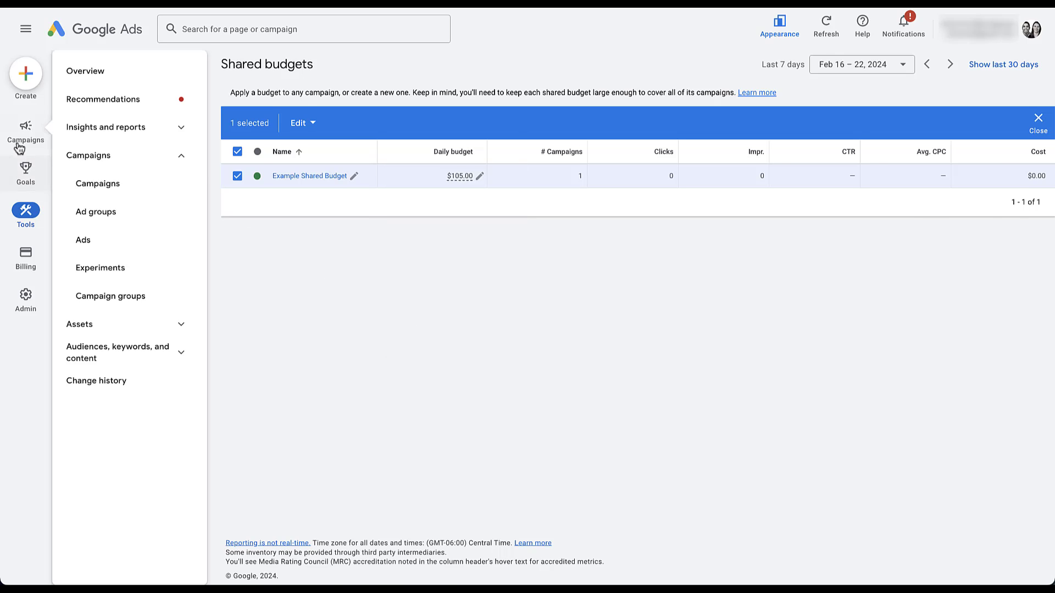
pyautogui.click(25, 127)
# Check the first campaign's $105.00 shared budget in its editor and close it unchanged
pyautogui.click(546, 407)
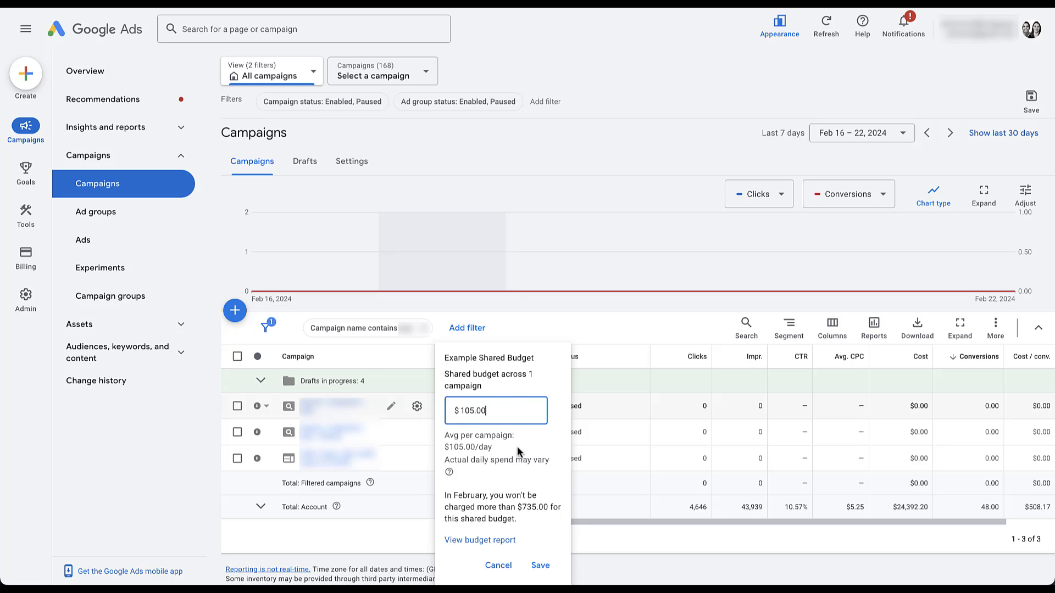
pyautogui.click(560, 383)
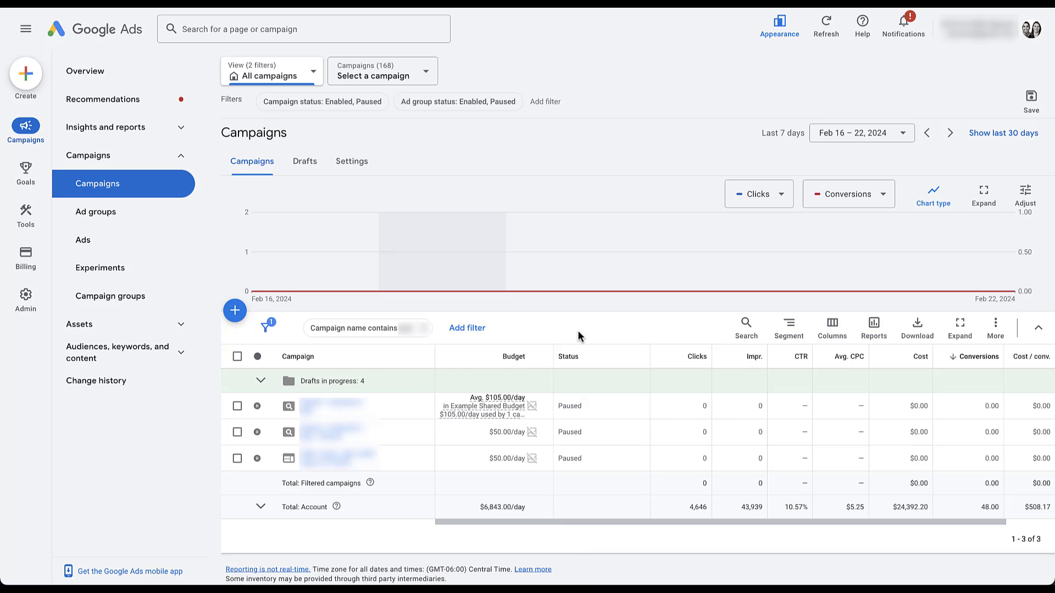